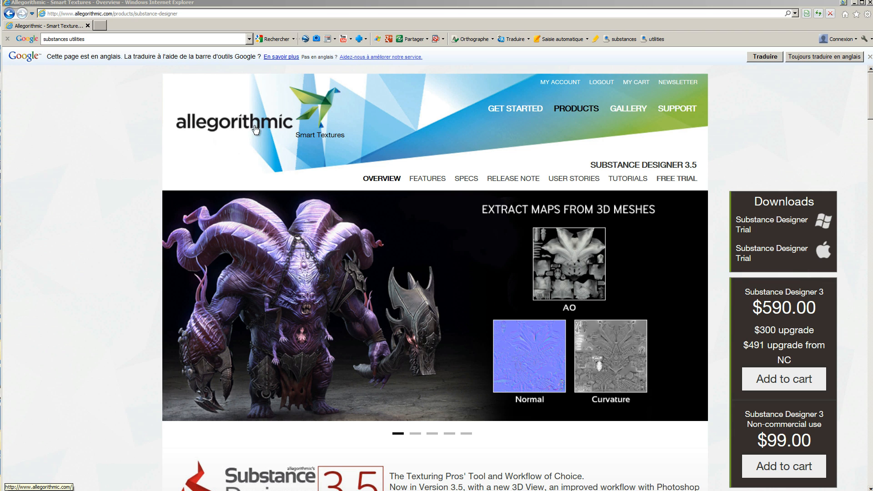
Look through the Substance Designer 3.5 overview and the Substance Utilities product page on the Allegorithmic website.
left_click(189, 14)
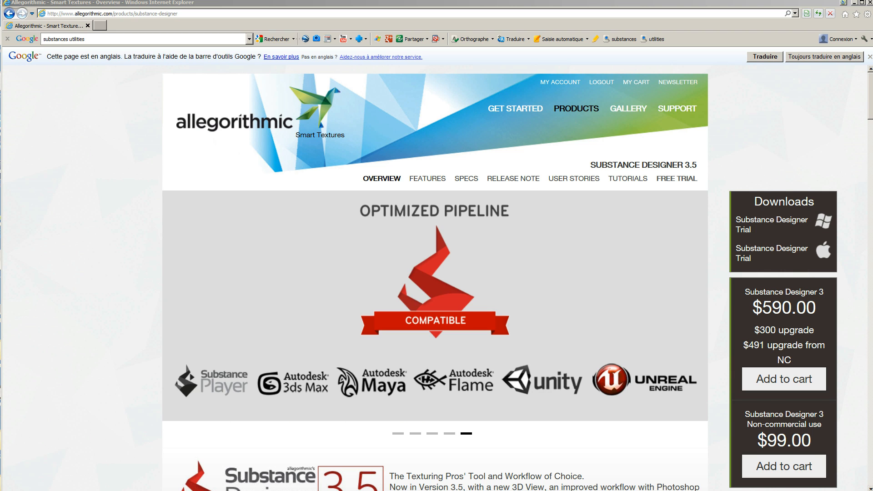
scroll(435, 277, "down", 1)
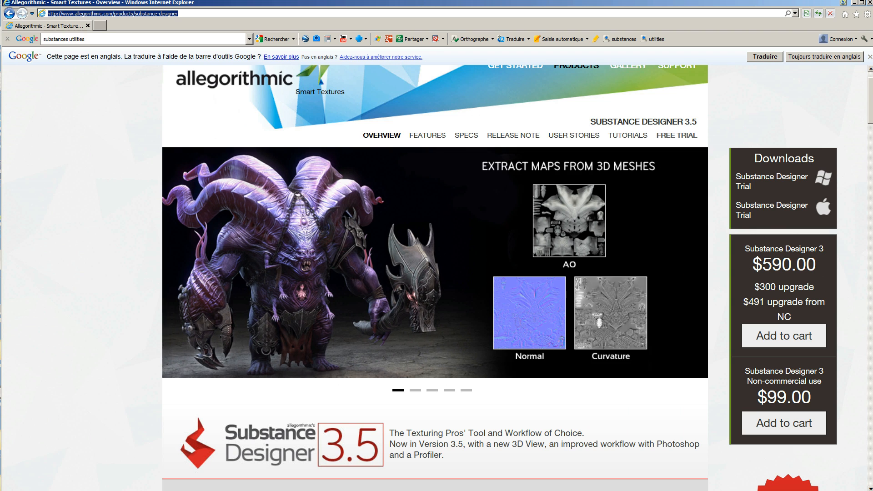
scroll(871, 119, "down", 2)
left_click_drag(871, 120, 852, 291)
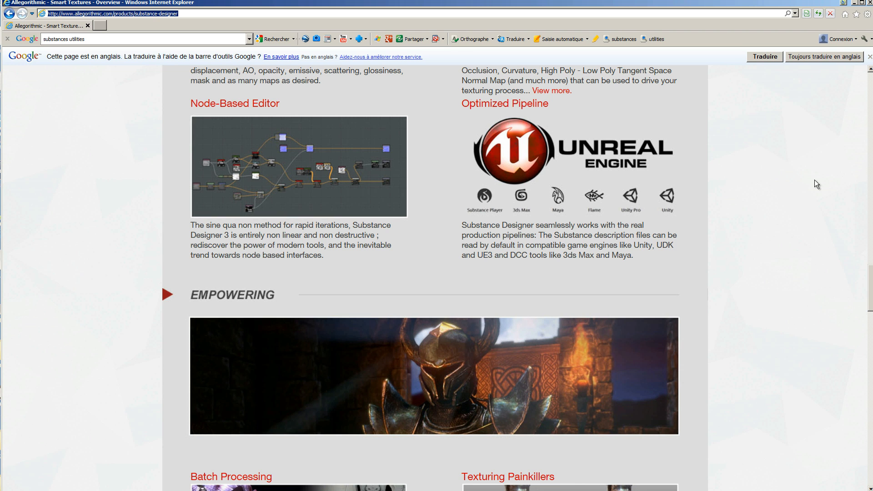
scroll(855, 272, "down", 8)
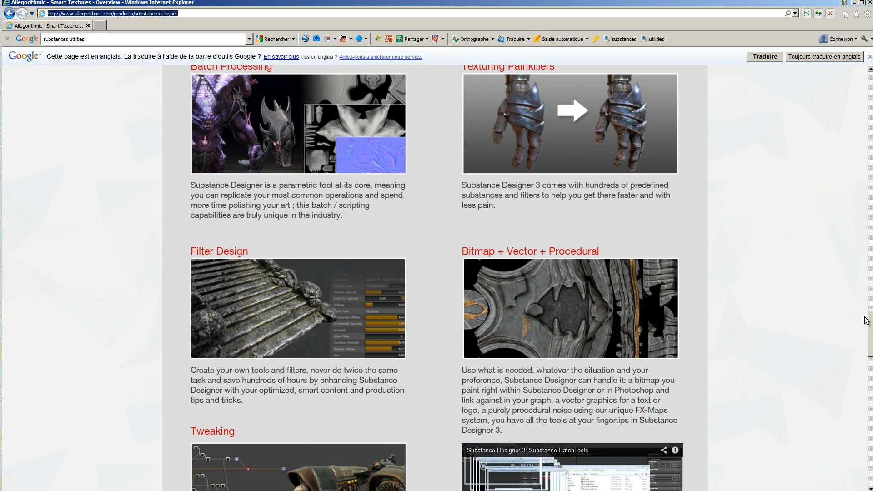
left_click_drag(865, 321, 869, 374)
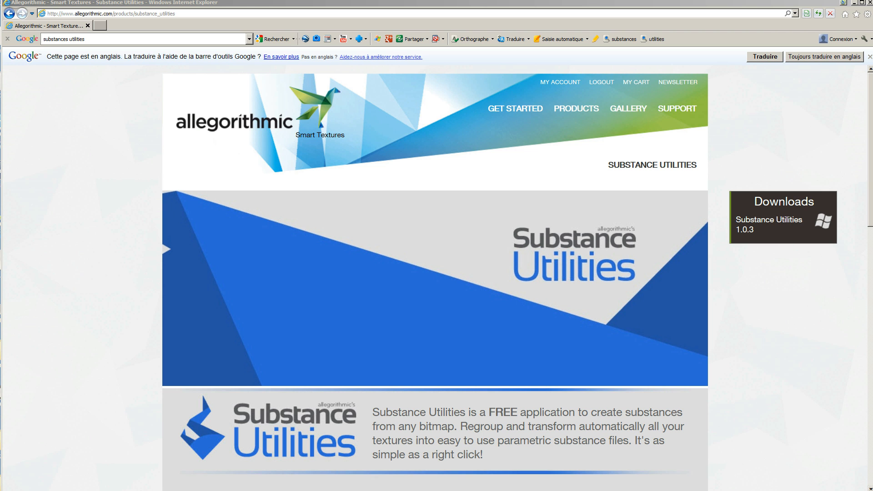
scroll(790, 168, "down", 5)
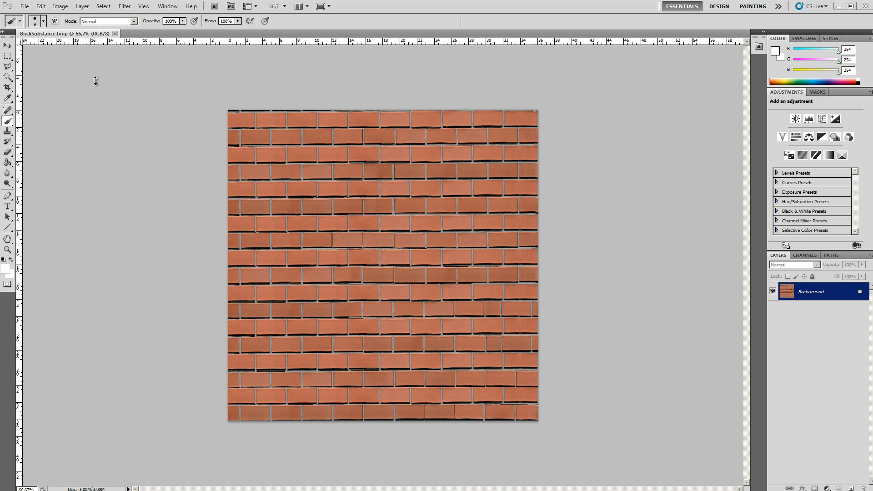
In Photoshop, check the BrickSubstance image's pixel dimensions and the file name and format it is saved with.
left_click(60, 6)
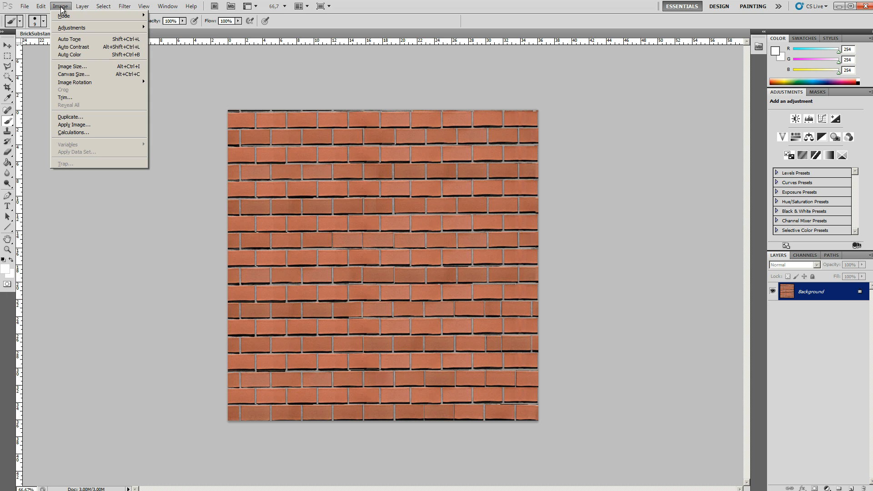
left_click(66, 67)
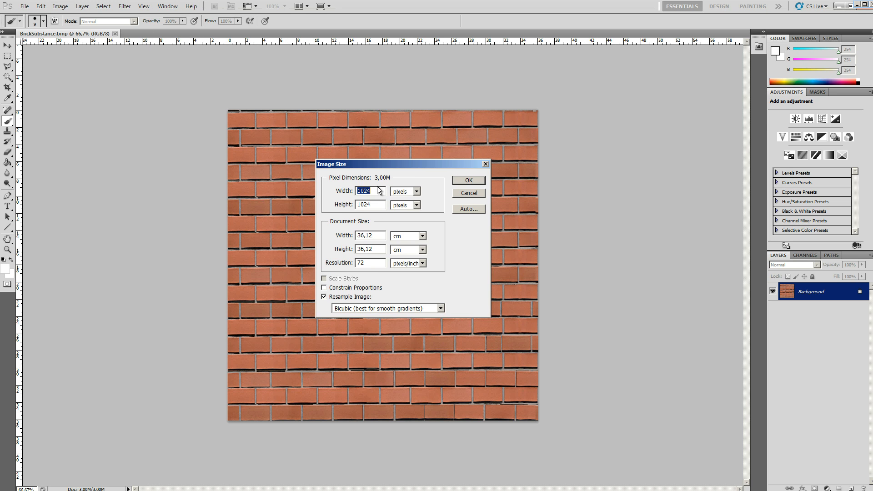
left_click(466, 193)
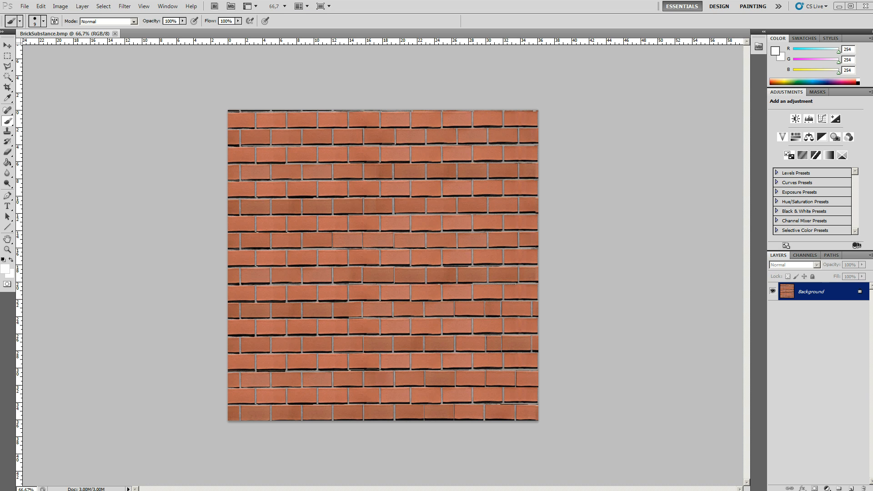
key("ctrl+shift+s")
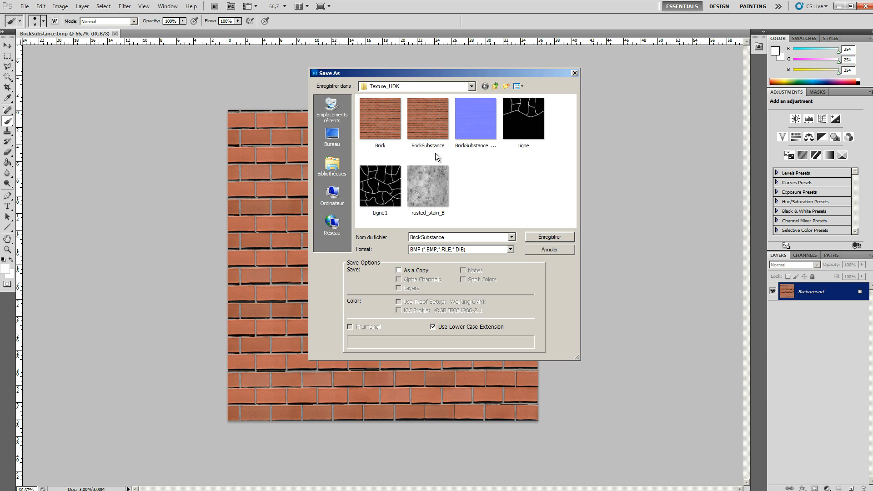
left_click(540, 249)
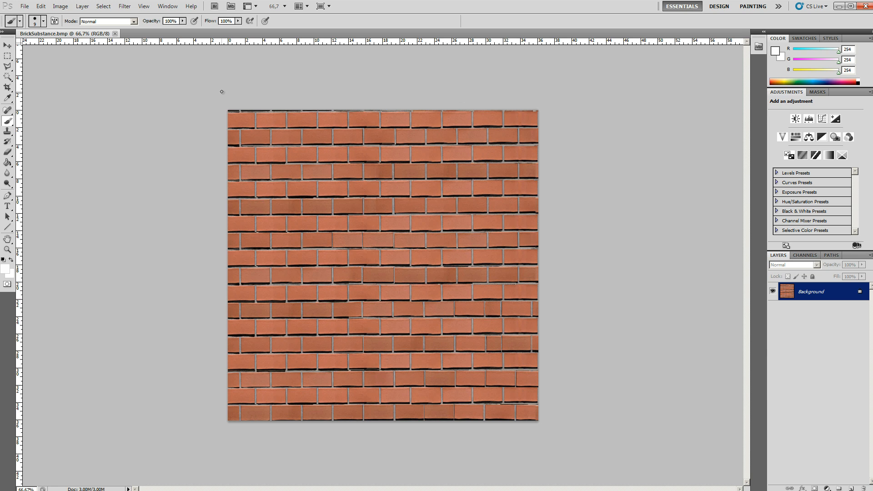
Turn the brick texture into a normal map with the NVIDIA NormalMapFilter, keeping its current settings.
left_click(125, 6)
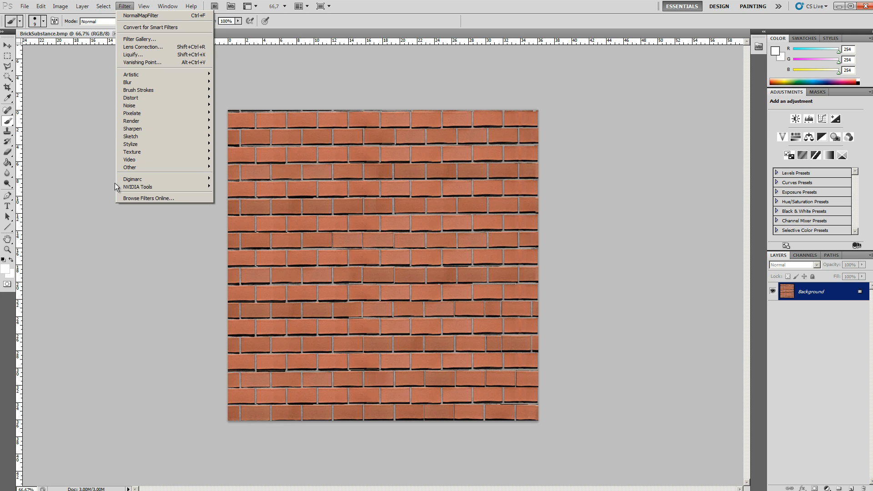
mouse_move(167, 187)
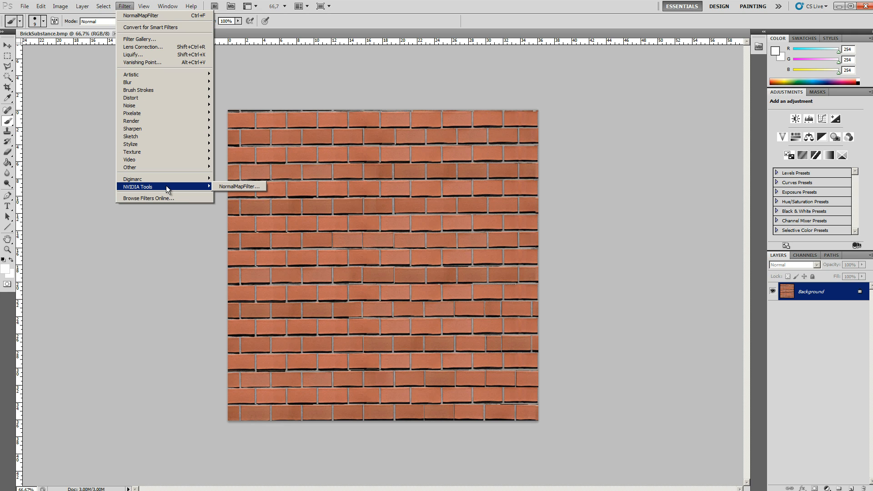
left_click(230, 186)
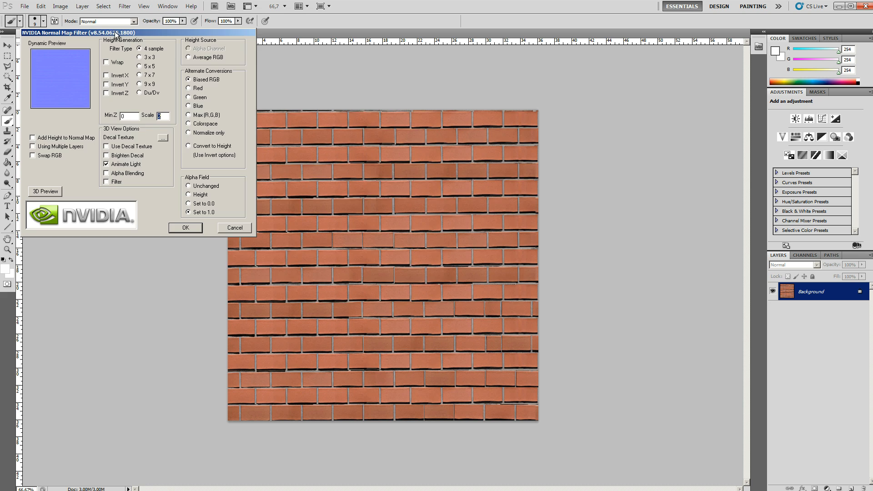
left_click_drag(115, 31, 397, 99)
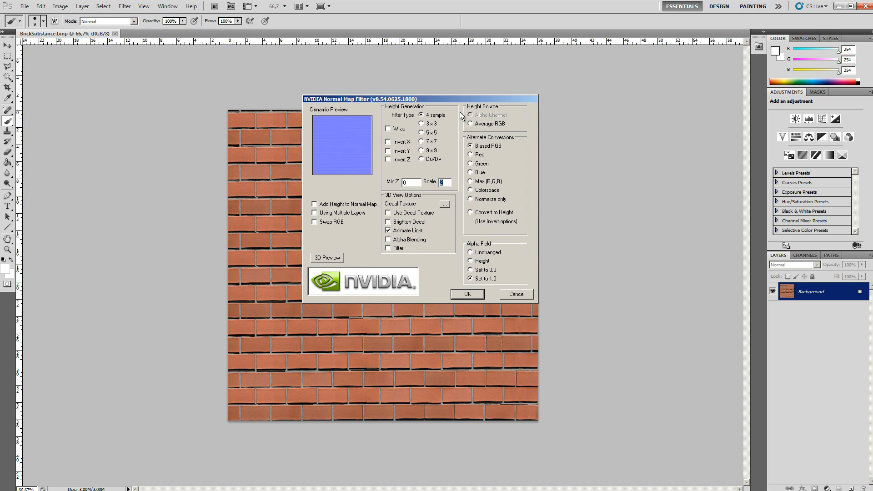
left_click(468, 294)
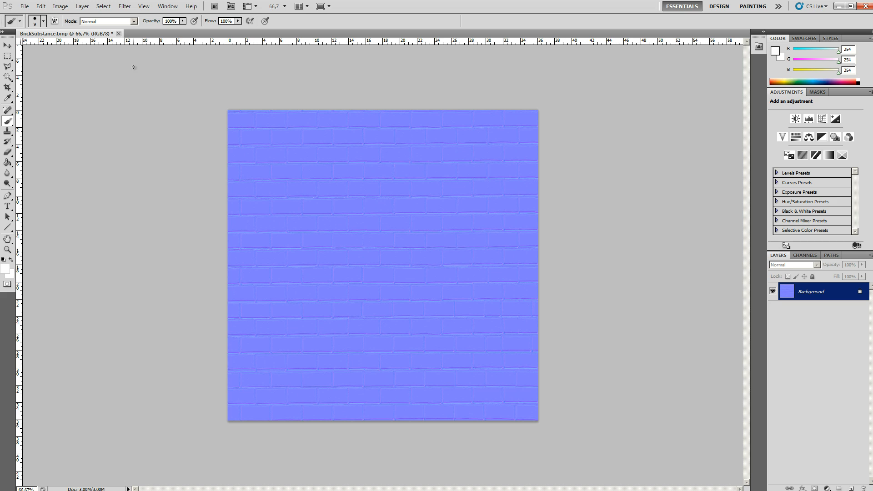
left_click(30, 8)
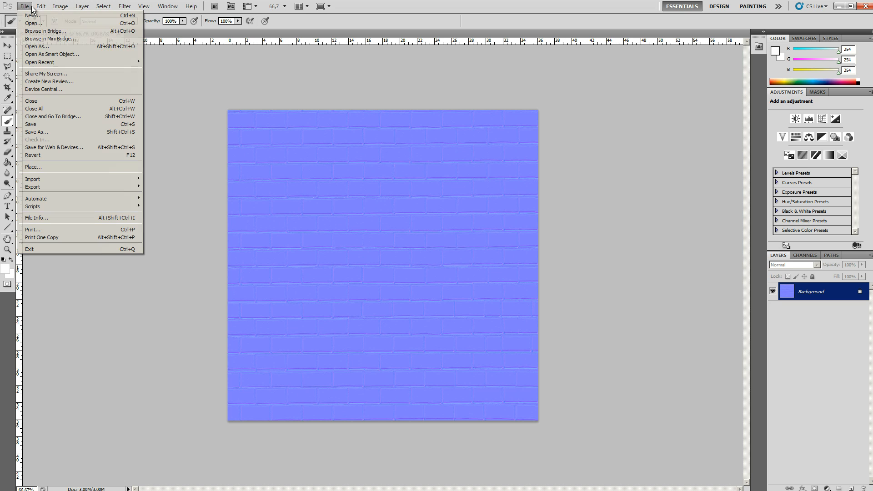
left_click(58, 132)
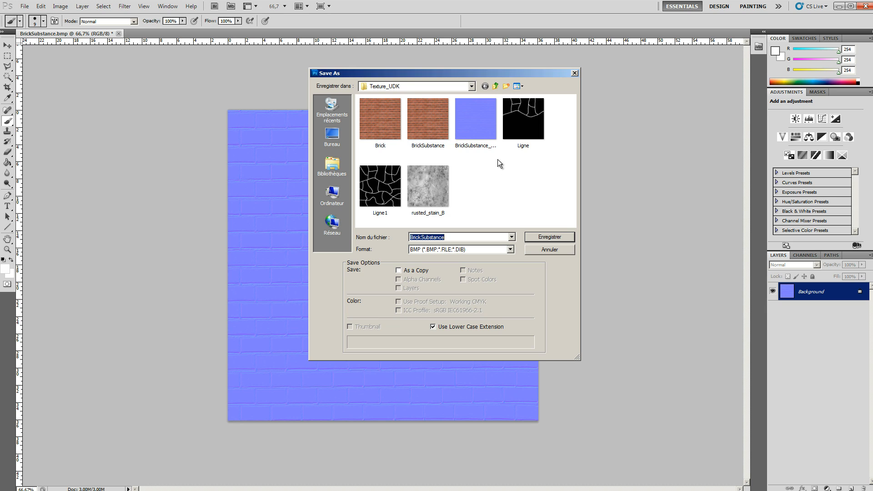
left_click(481, 129)
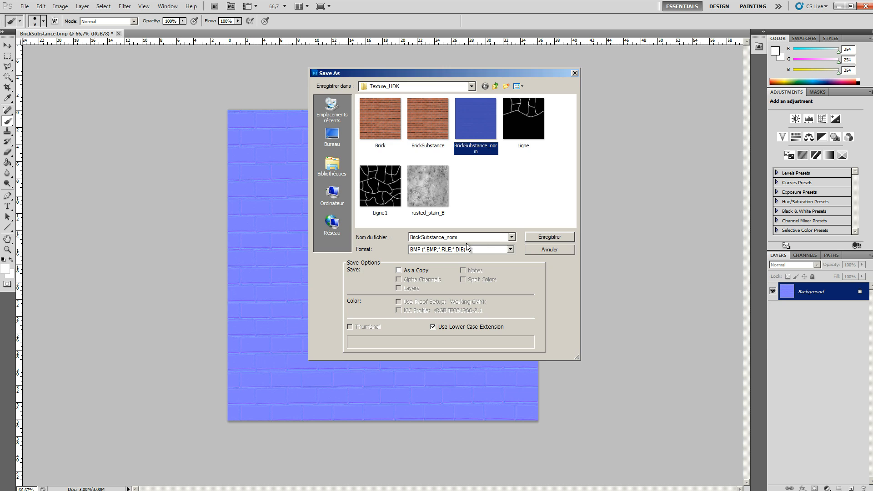
left_click(551, 253)
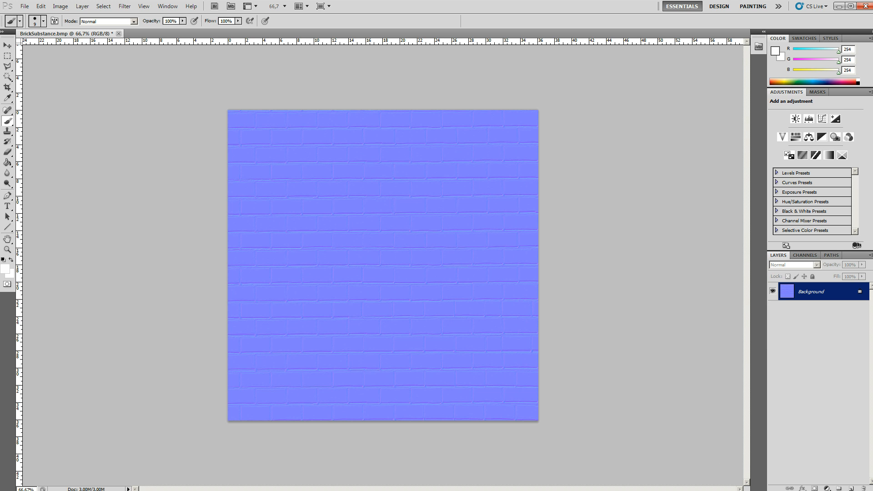
Switch to the Texture_UDK folder in Windows Explorer and open the BrickSubstance bitmap in the B2S filter of Substance Utilities.
key("alt+Tab")
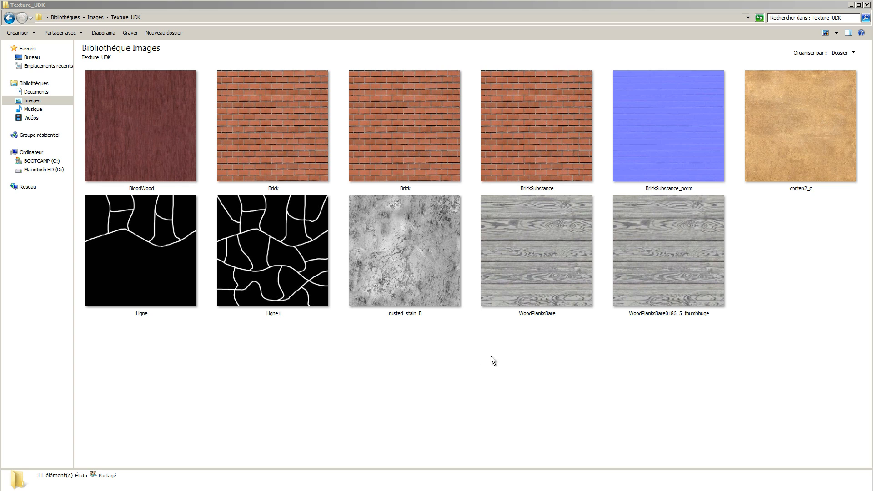
left_click(544, 131)
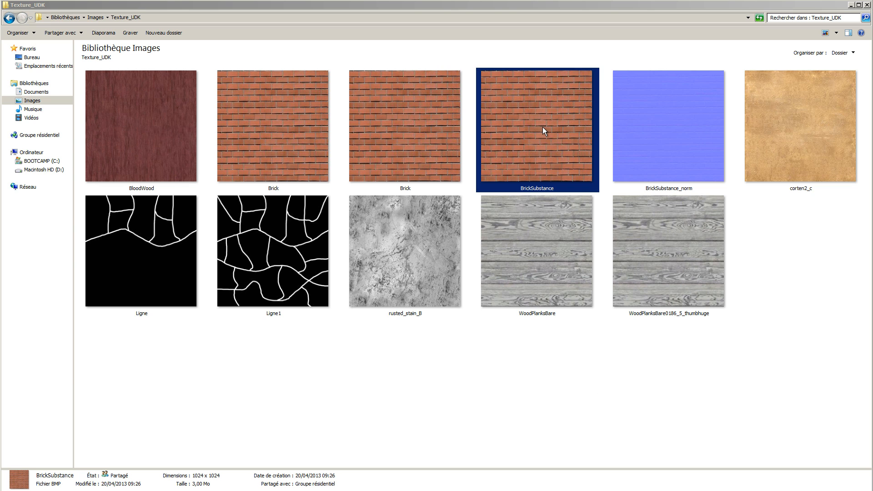
left_click(661, 125)
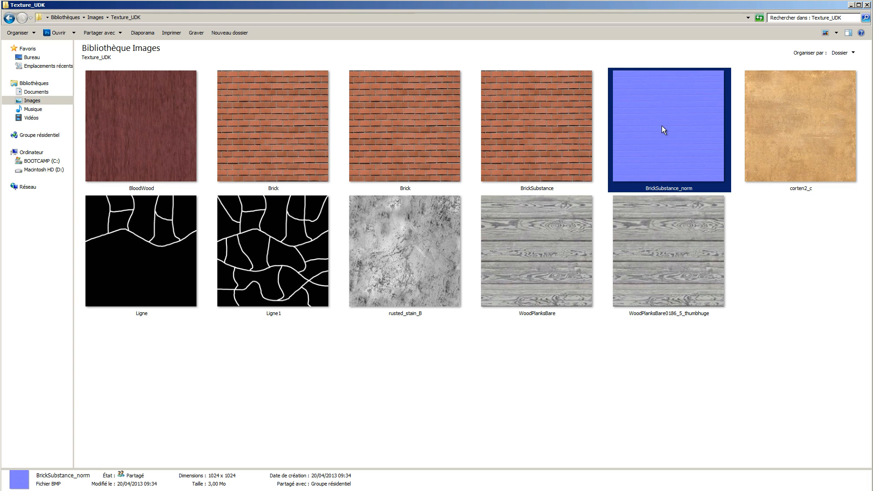
left_click(524, 128)
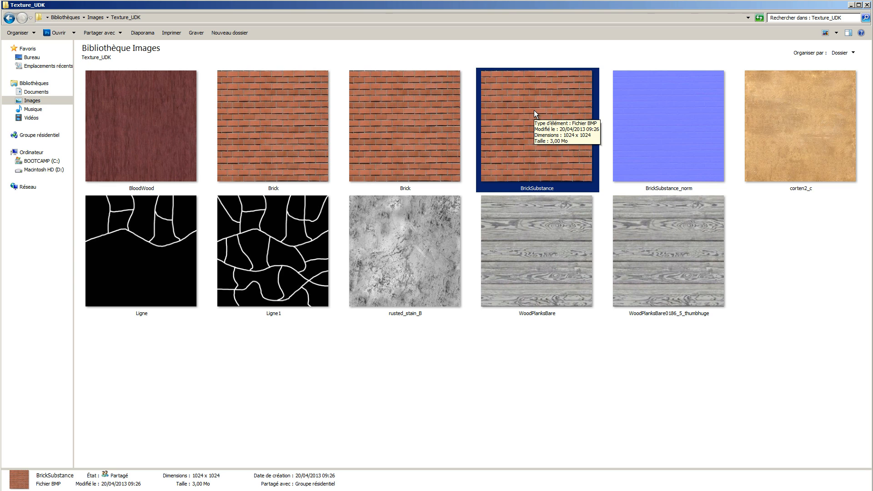
right_click(511, 90)
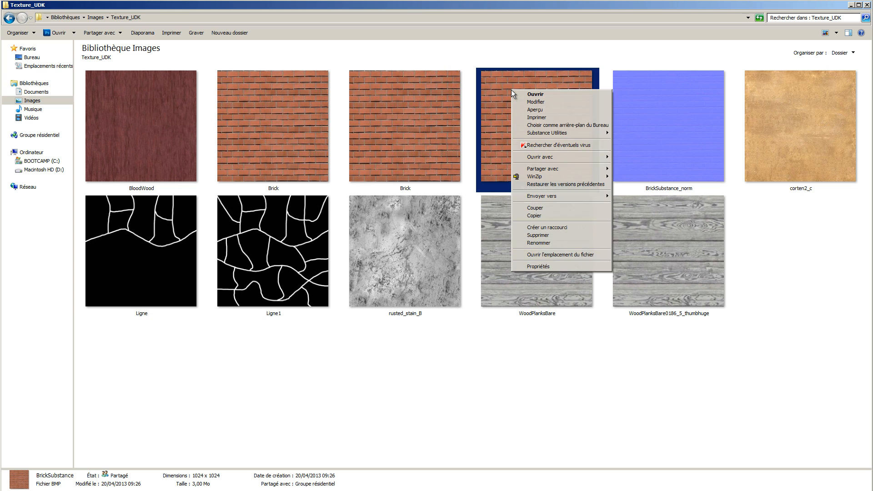
mouse_move(530, 134)
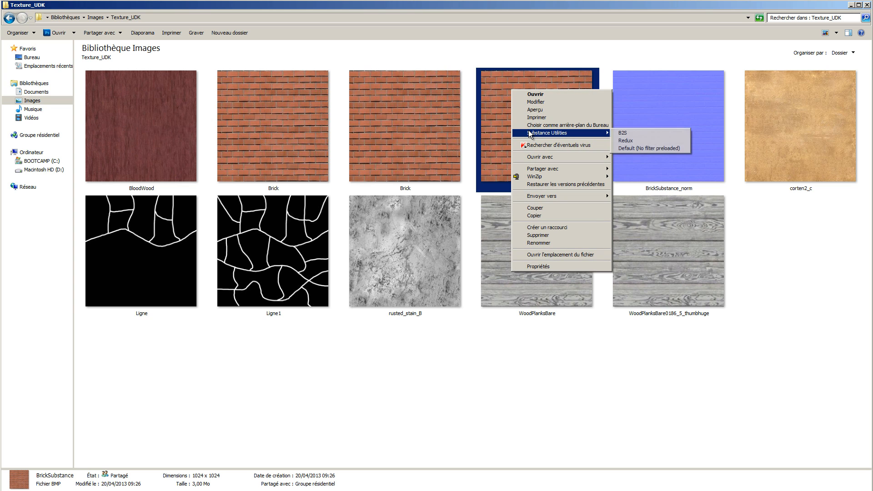
left_click(621, 134)
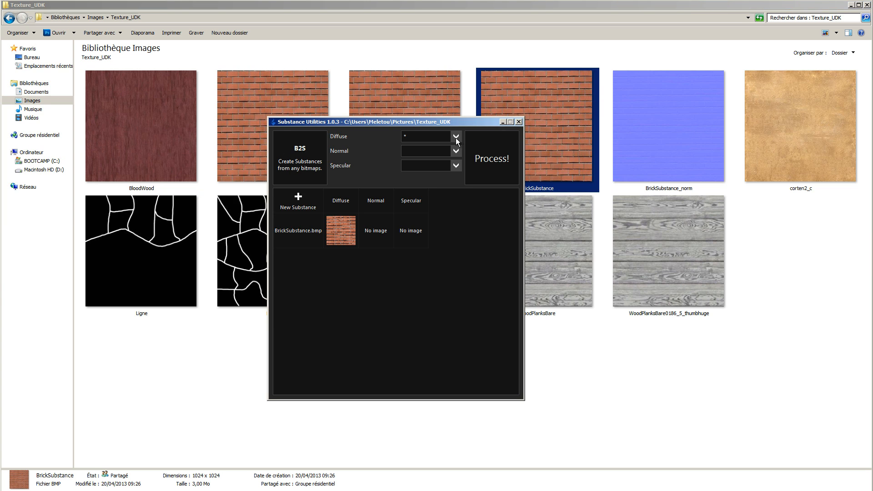
left_click_drag(389, 122, 447, 142)
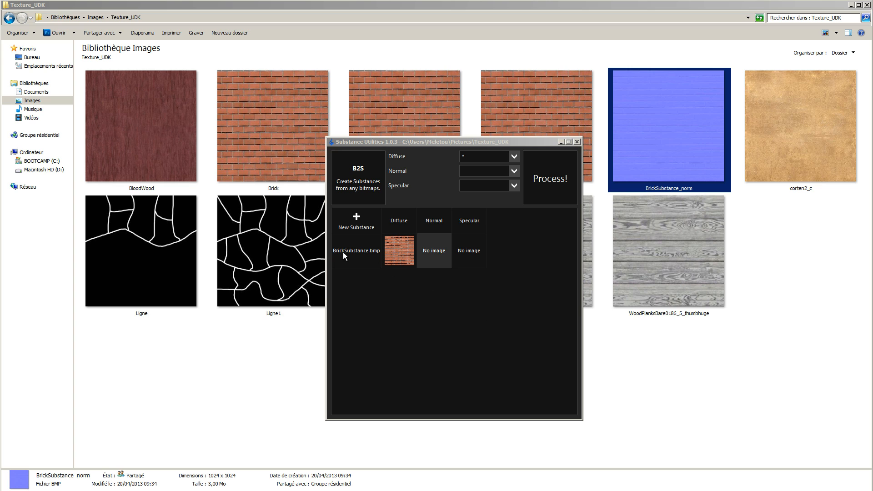
Assign the BrickSubstance_norm image as the Normal map of BrickSubstance.bmp and generate the substance file.
left_click(400, 253)
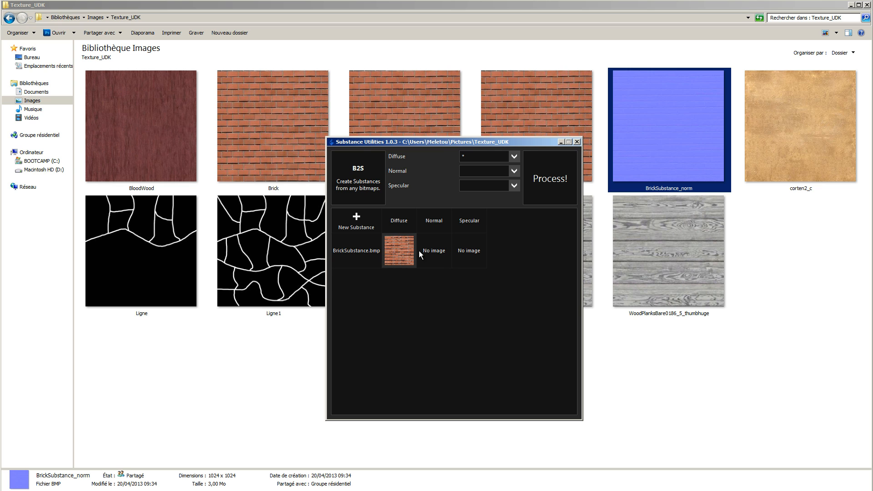
left_click(433, 250)
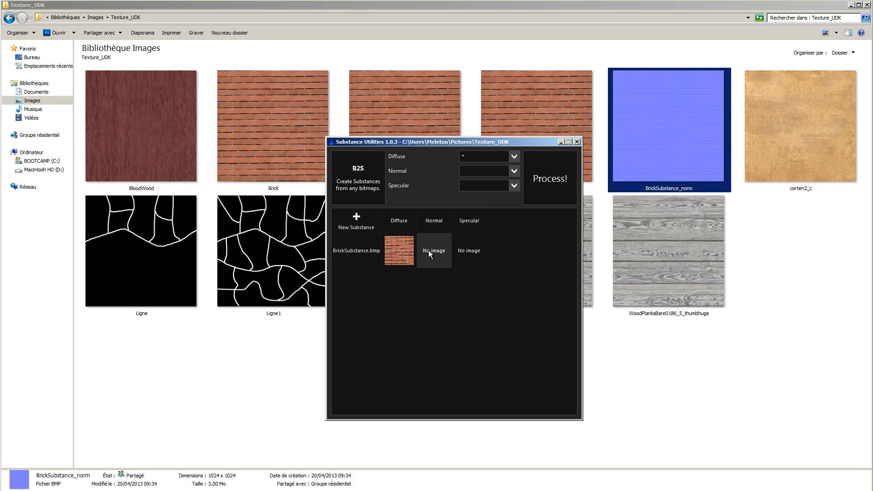
left_click(475, 252)
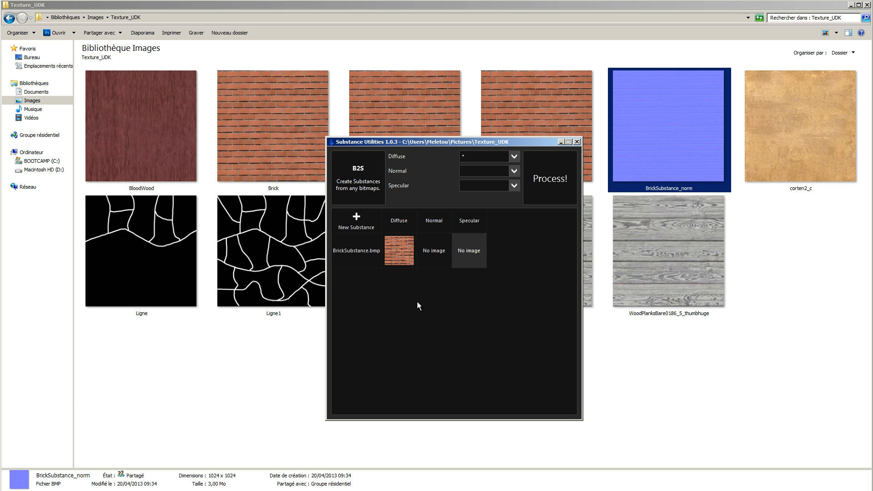
left_click(433, 250)
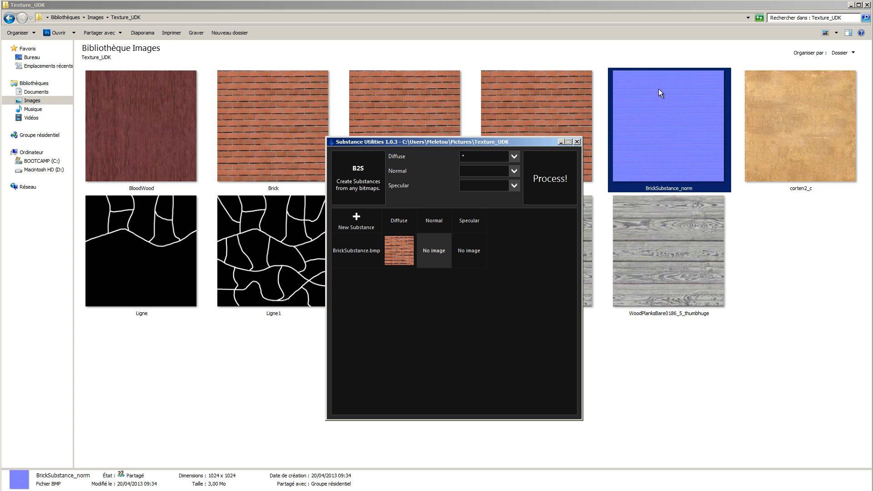
left_click_drag(666, 116, 521, 222)
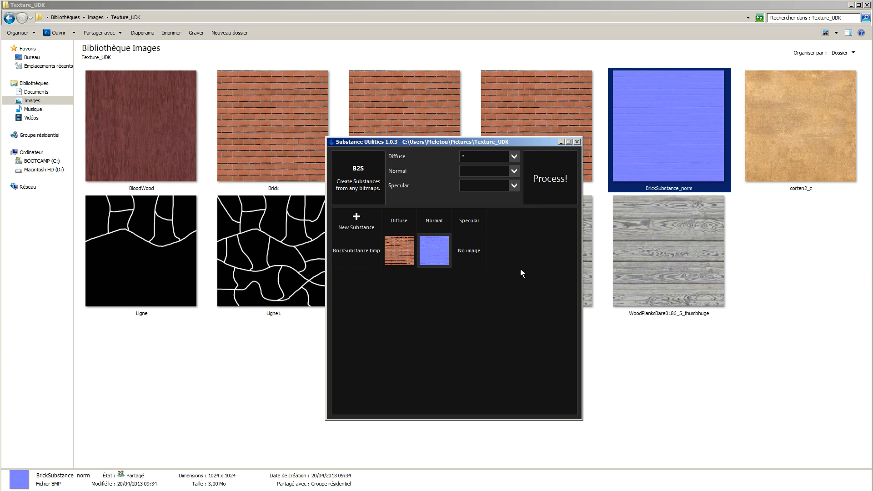
left_click(551, 184)
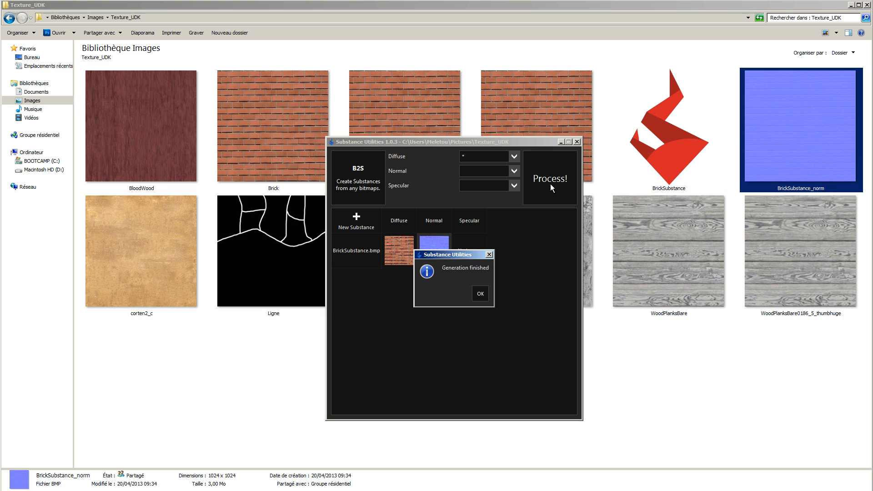
left_click(480, 294)
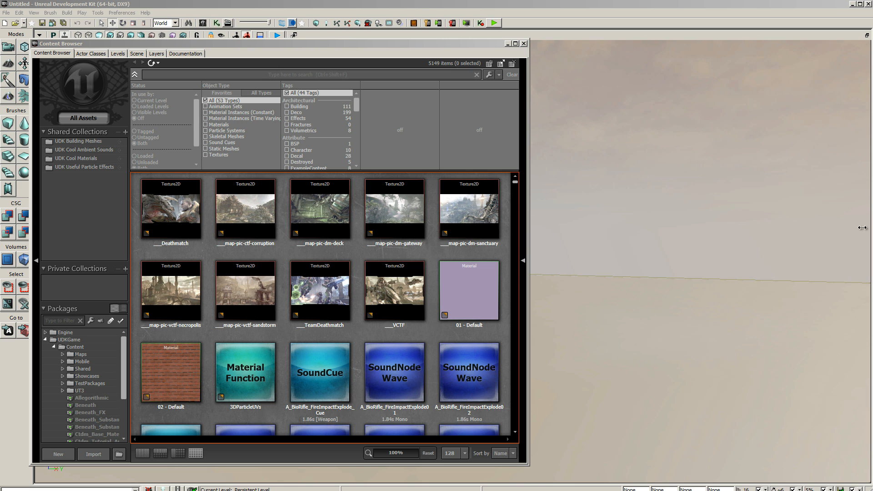
Import the BrickSubstance SBSAR file from the Texture_UDK folder into the Unreal Development Kit, using package MyPackageSubStance with Create Default Material enabled.
left_click(267, 45)
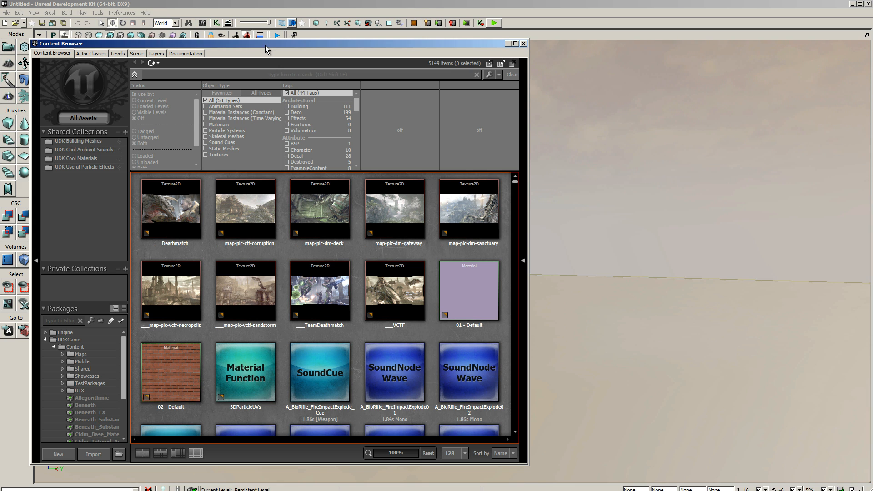
left_click_drag(872, 20, 595, 10)
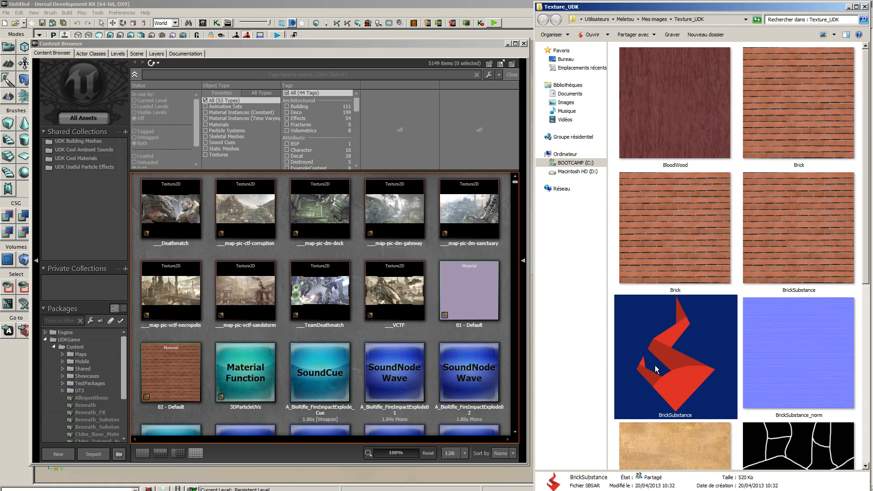
left_click_drag(678, 359, 363, 330)
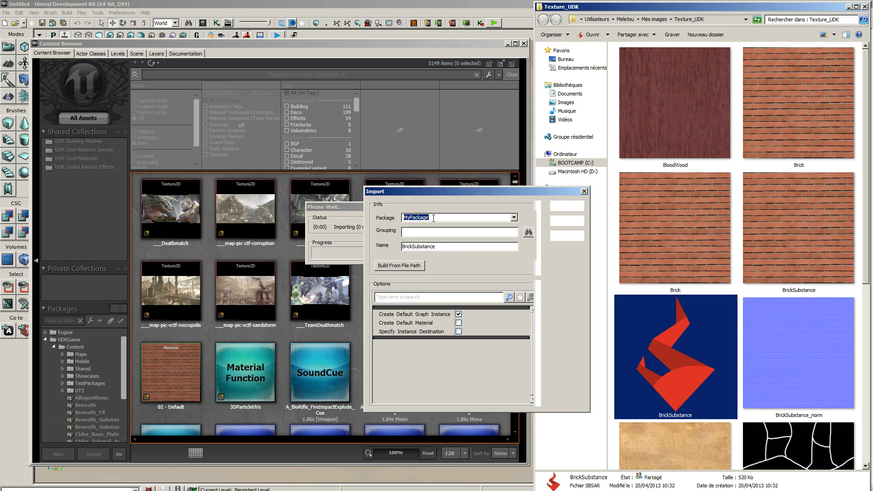
left_click(433, 218)
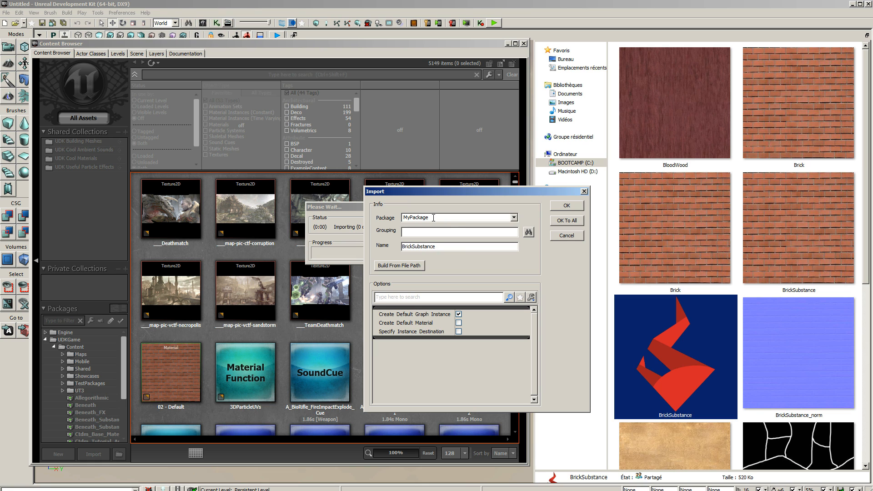
type("SubStance")
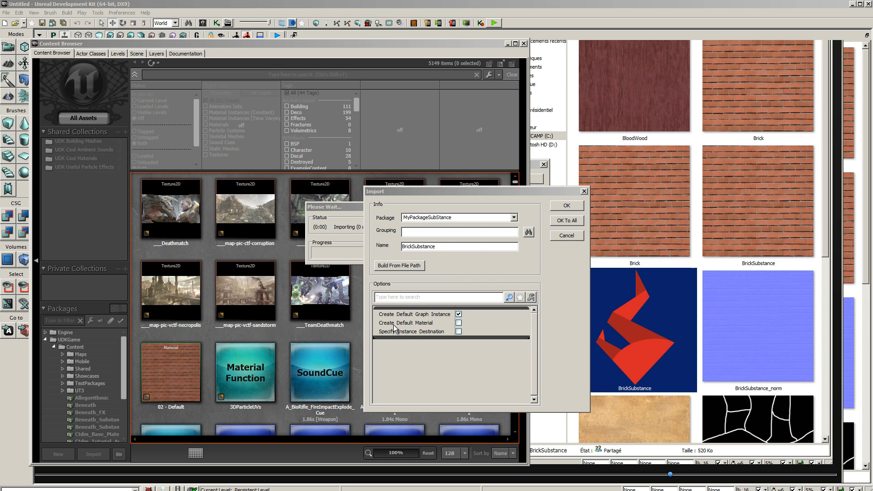
left_click(458, 322)
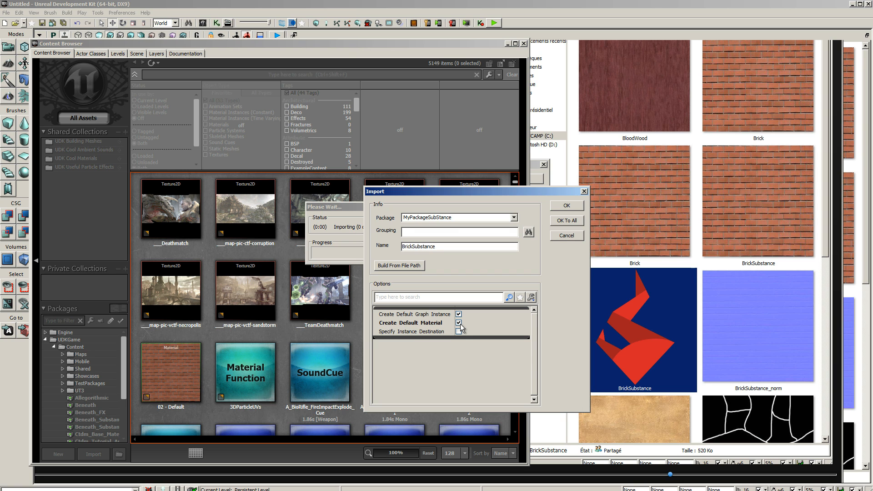
left_click(573, 222)
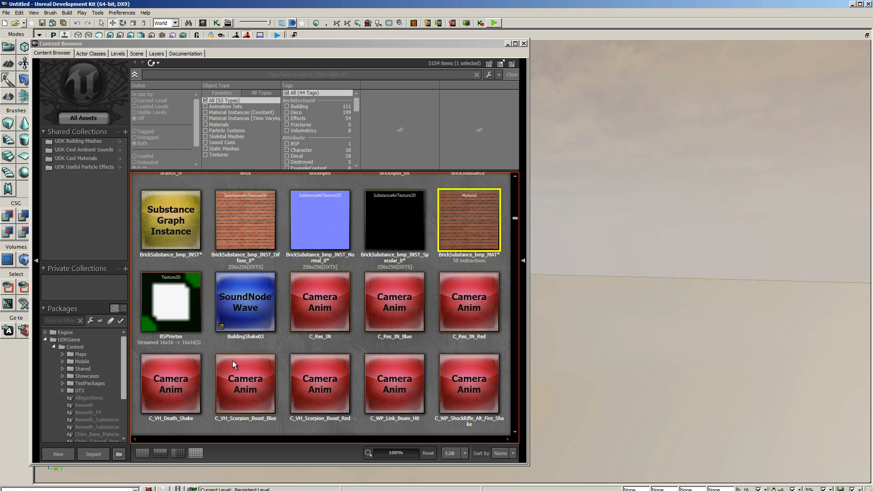
List the assets of the MyPackageSubStance package and inspect the node network of the BrickSubstance_bmp_MAT material.
left_click_drag(124, 355, 114, 435)
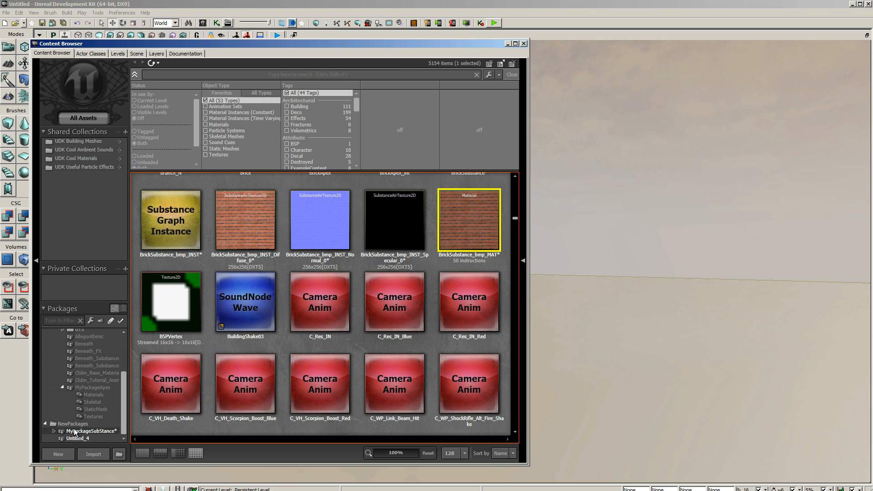
left_click(86, 433)
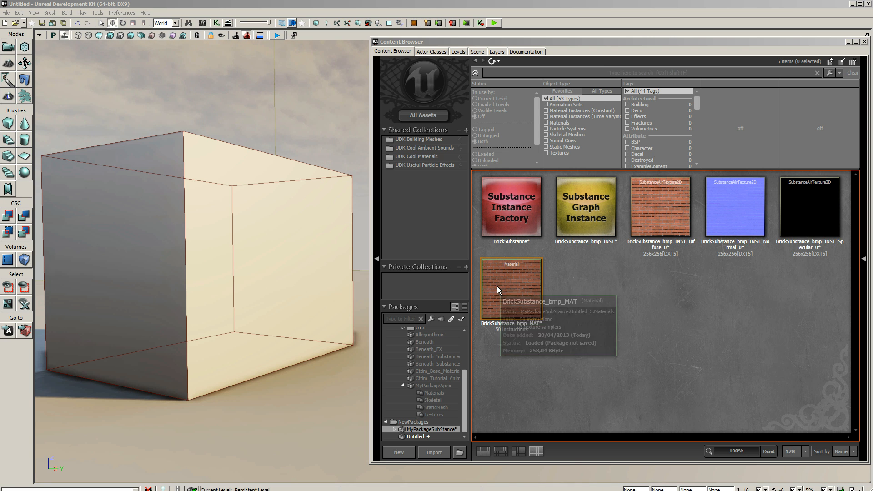
left_click(512, 286)
double_click(511, 283)
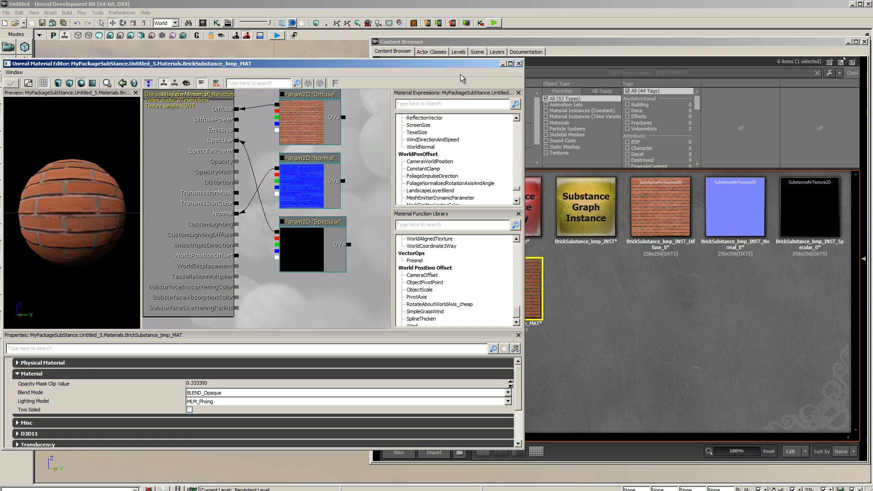
left_click(518, 64)
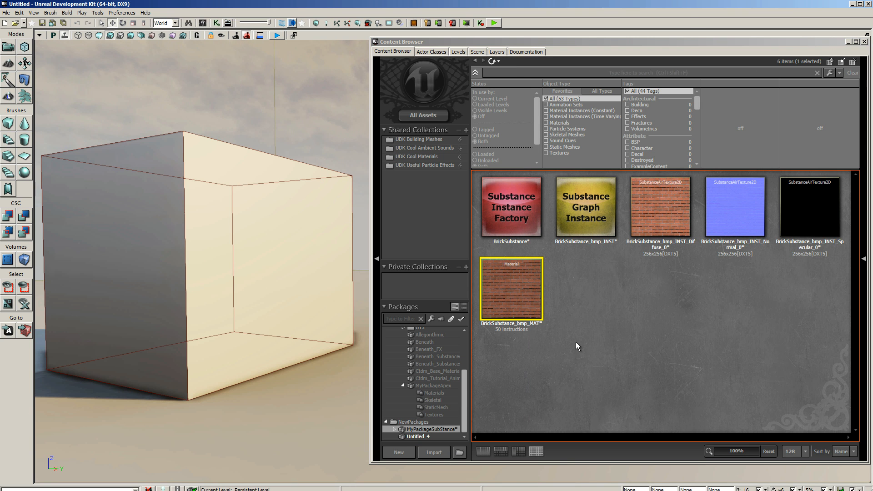
Check the texture properties of the BrickSubstance_bmp_INST diffuse and normal textures.
double_click(664, 204)
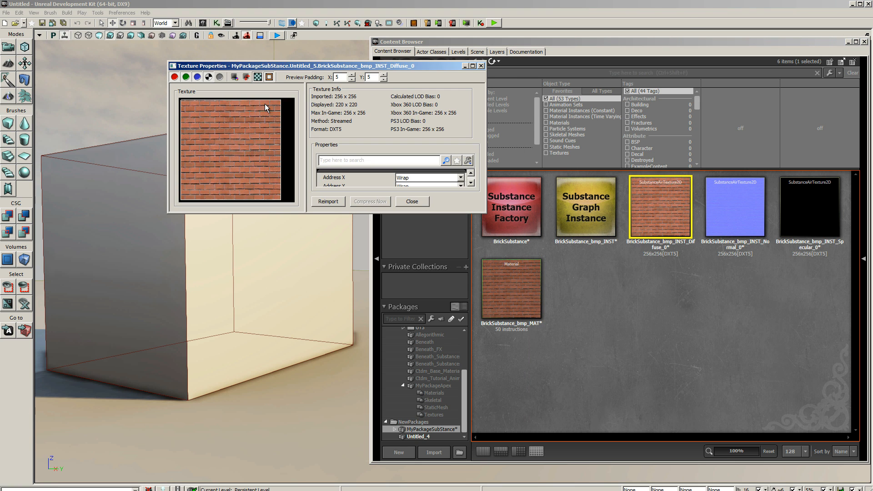
left_click(481, 66)
double_click(737, 207)
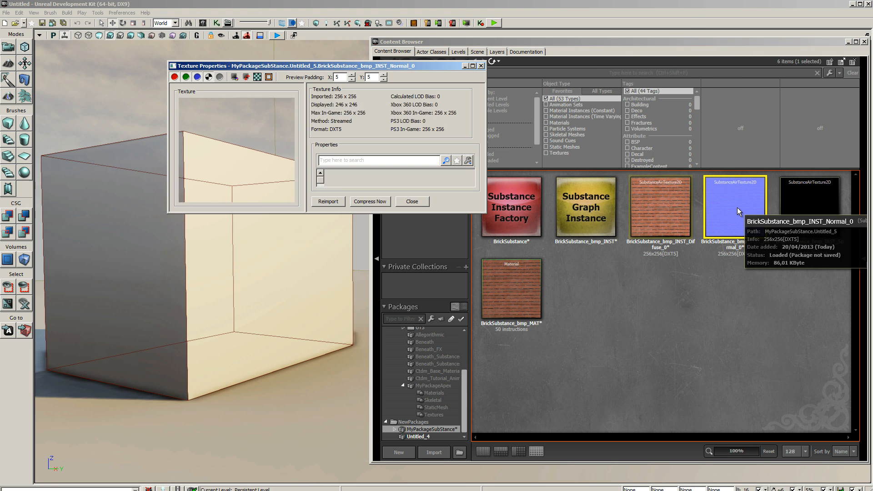
left_click(480, 66)
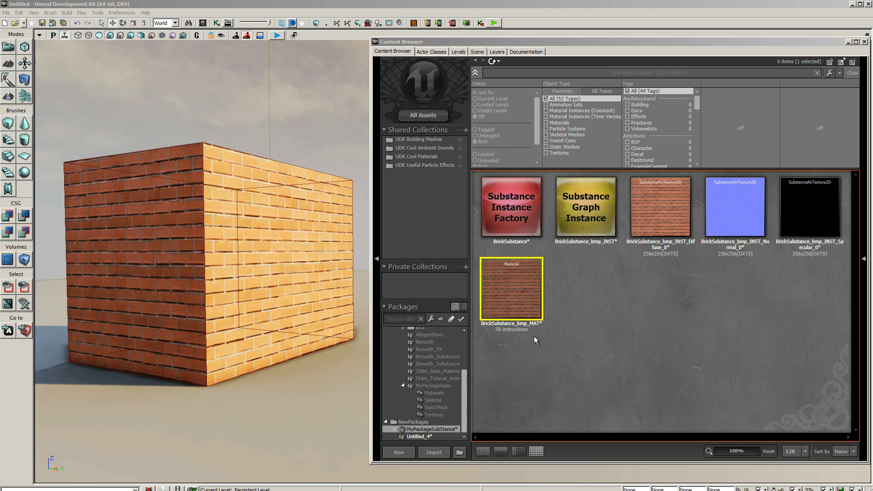
Apply the BrickSubstance_bmp_MAT material to the cube and open the BrickSubstance_bmp_INST graph instance for editing beside it.
left_click_drag(503, 284, 254, 243)
left_click(597, 277)
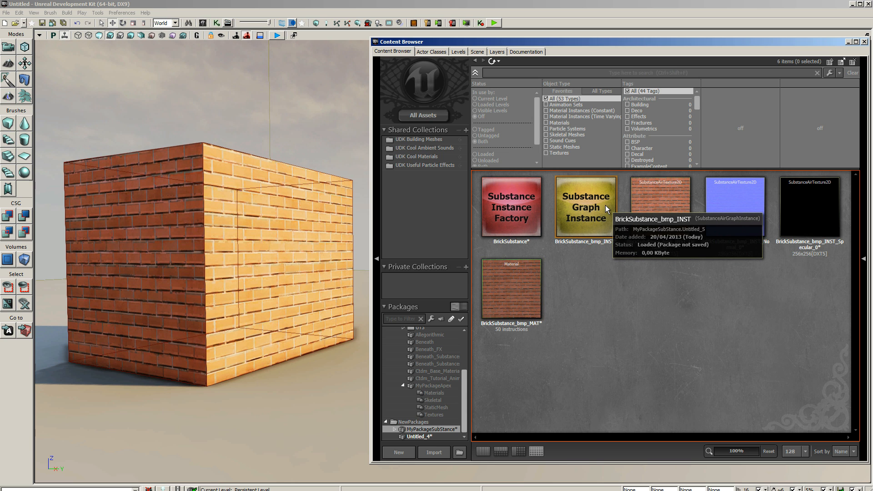
left_click(593, 215)
double_click(593, 215)
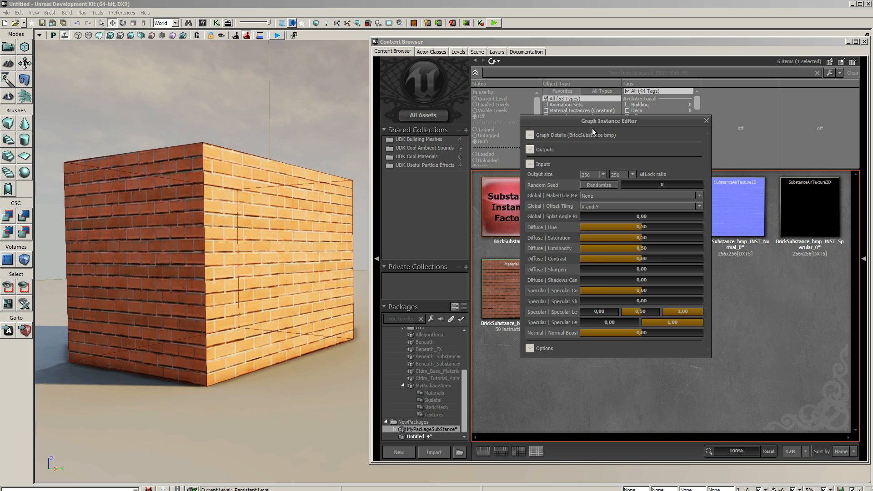
left_click_drag(605, 119, 504, 122)
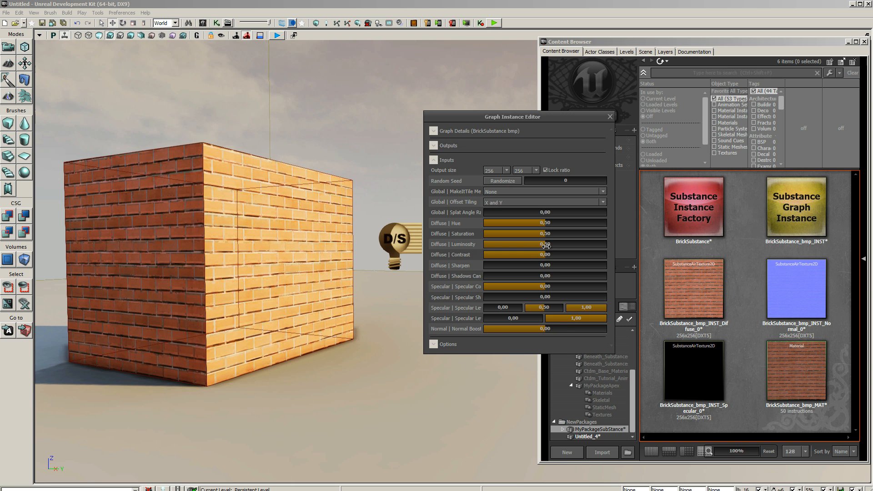
Try a Diffuse Luminosity of 0.40 and a different Diffuse Hue on the brick, returning both to 0.50.
left_click_drag(546, 245, 533, 245)
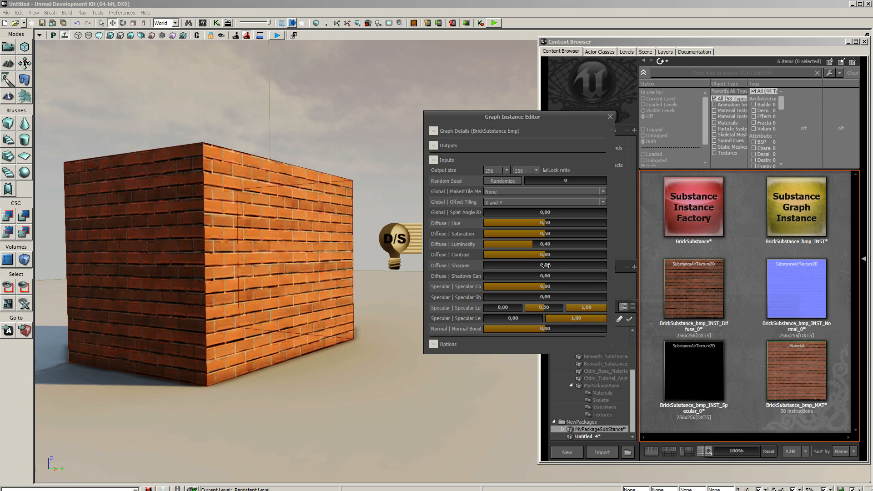
mouse_move(532, 244)
left_mouse_down()
mouse_move(562, 242)
mouse_move(545, 242)
left_mouse_up()
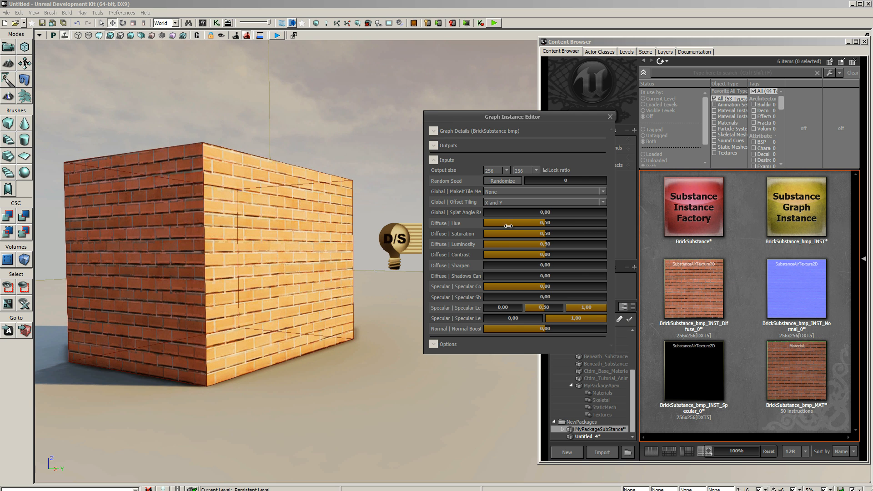
mouse_move(549, 225)
left_mouse_down()
mouse_move(581, 222)
mouse_move(528, 225)
mouse_move(545, 228)
mouse_move(526, 234)
mouse_move(564, 233)
mouse_move(545, 235)
left_mouse_up()
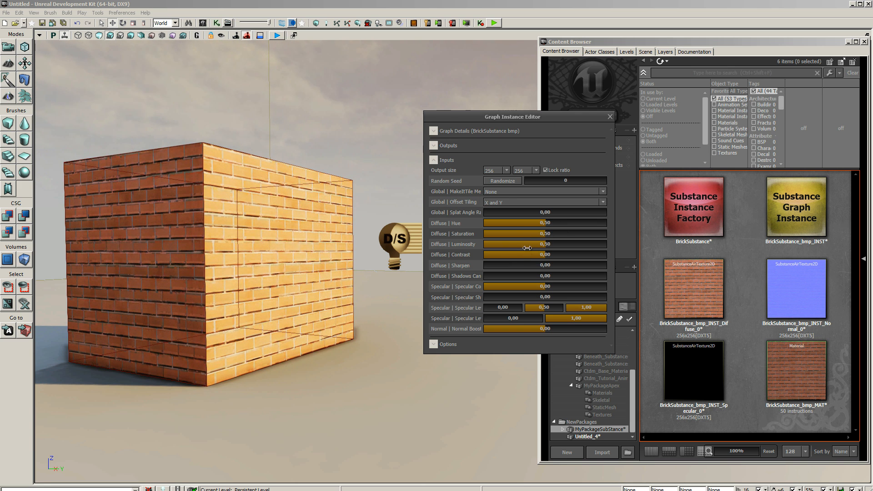
Set the graph instance's Diffuse Contrast to 0.02 and its Normal Boost to 0.60.
mouse_move(551, 256)
left_mouse_down()
mouse_move(514, 262)
mouse_move(546, 256)
left_mouse_up()
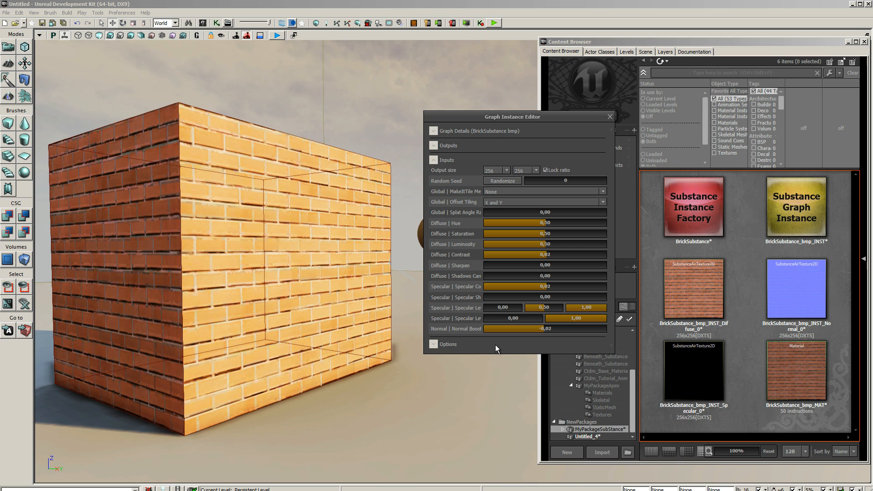
left_click_drag(543, 329, 575, 328)
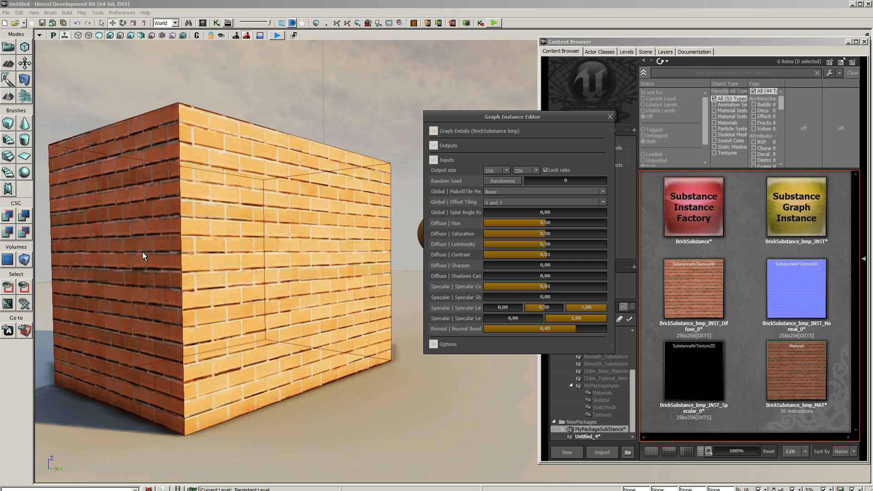
left_click_drag(575, 331, 597, 329)
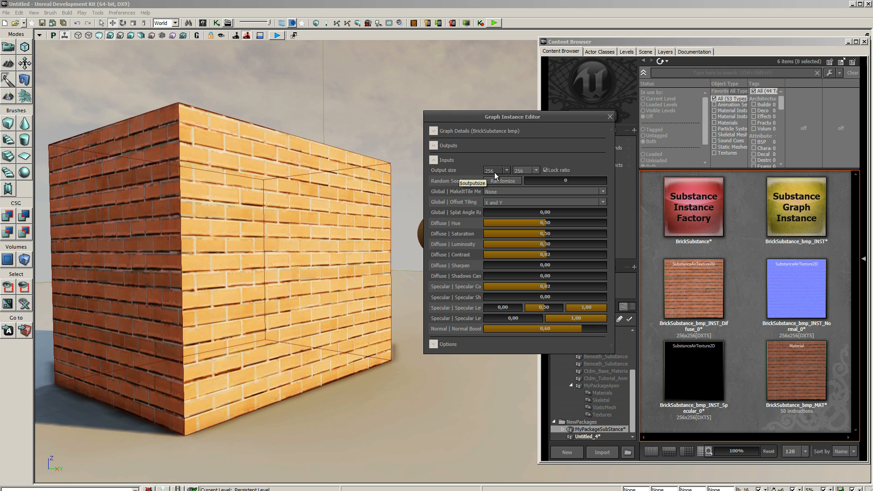
Set the substance's output size to 1024 × 1024.
left_click(506, 171)
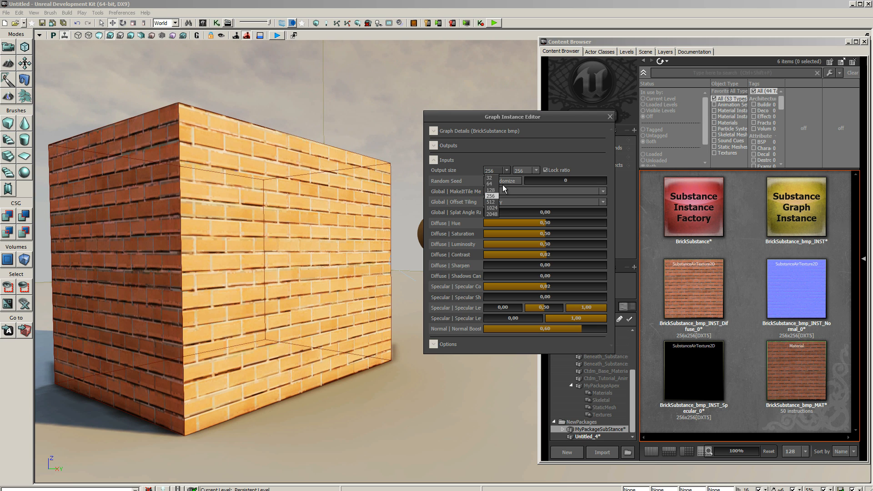
left_click(495, 208)
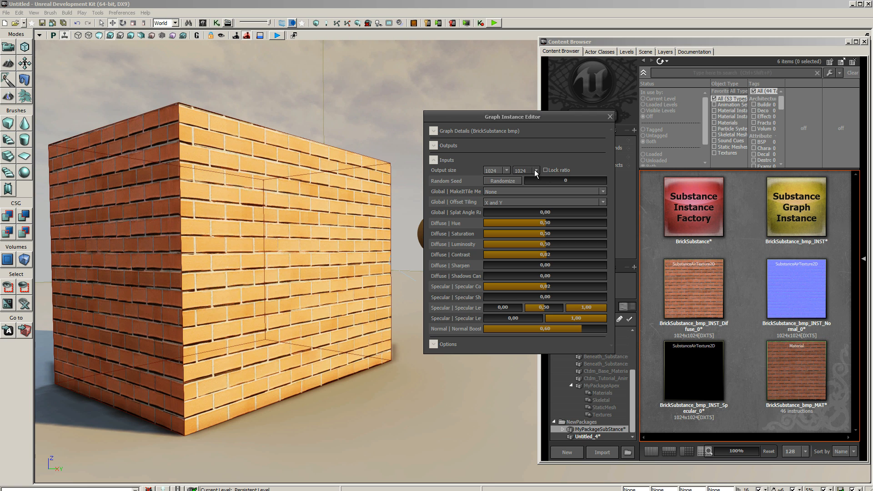
Try output heights of 256 and 128 independently of the width, then restore the height to 1024.
left_click(535, 170)
left_click(522, 195)
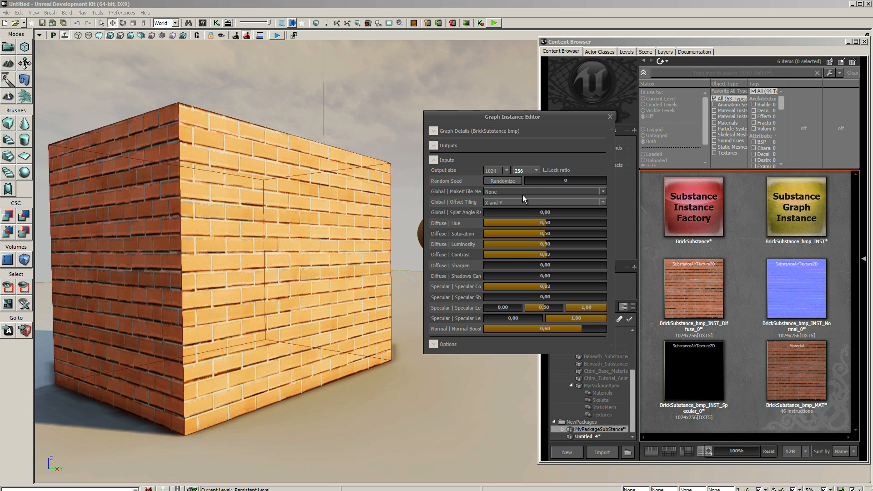
left_click(536, 171)
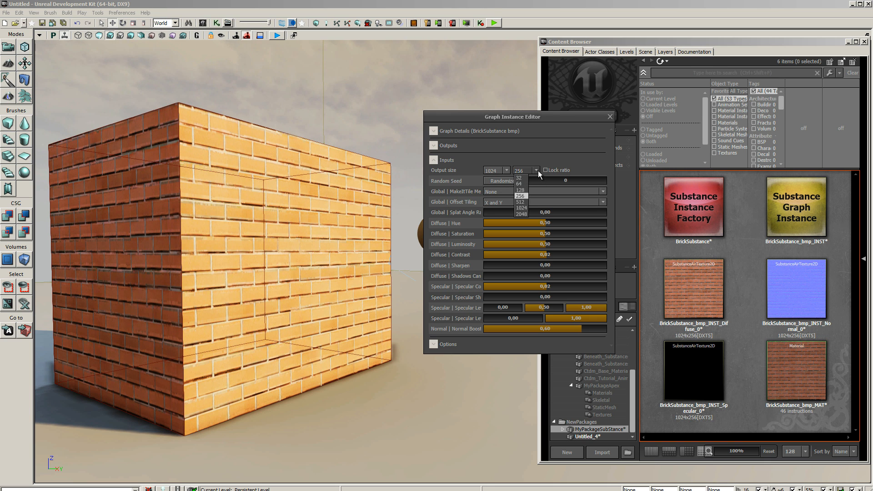
left_click(522, 188)
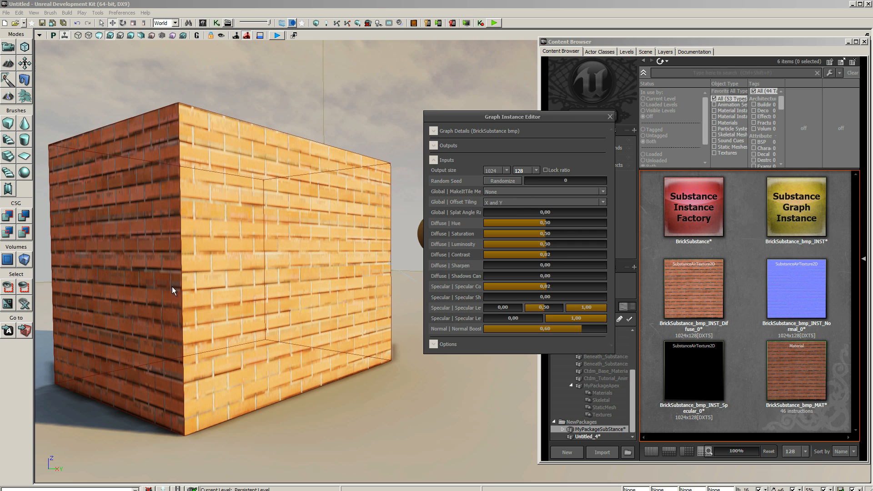
left_click(537, 171)
left_click(517, 208)
Randomize the substance's random seed.
left_click(502, 181)
Try a Diffuse Sharpen of 0.90 on the cube's bricks, then return it to 0.00.
scroll(514, 384, "up", 5)
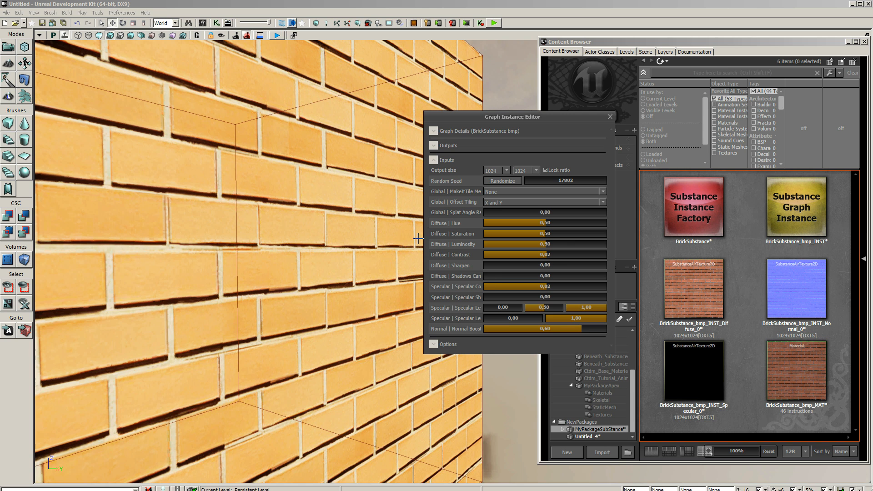
left_click_drag(483, 265, 594, 269)
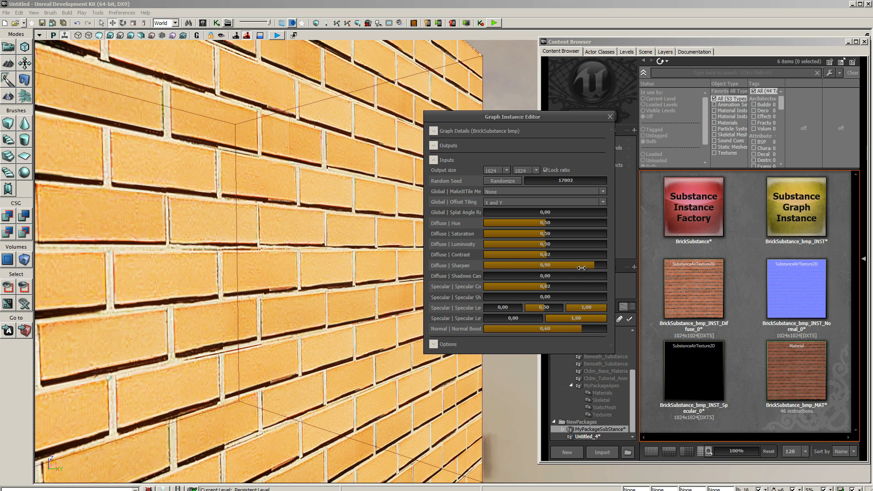
left_click_drag(596, 265, 484, 264)
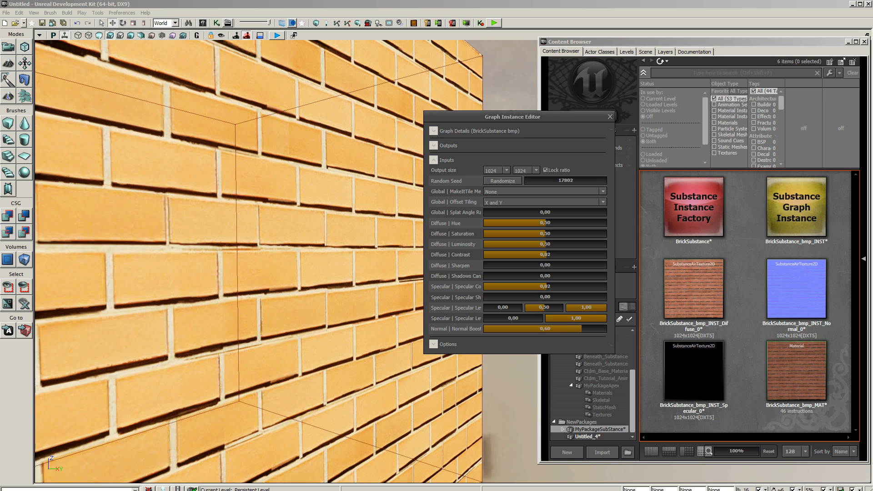
left_click_drag(493, 414, 496, 473)
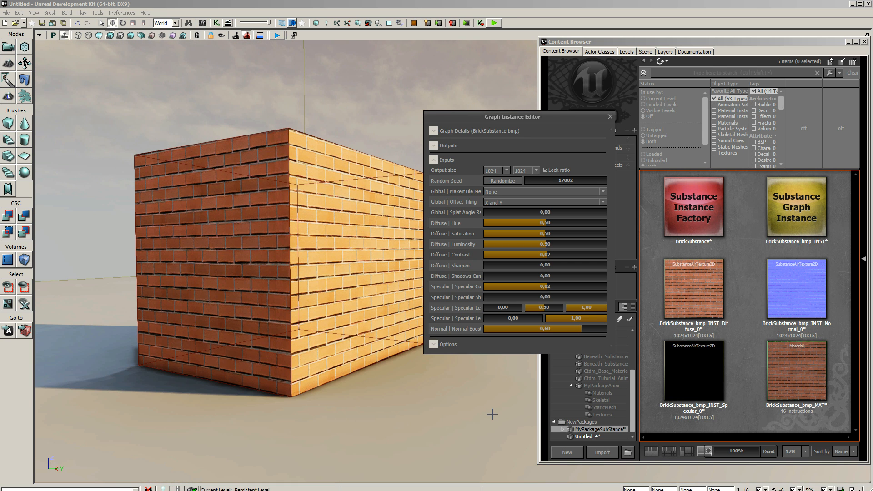
Close the graph instance's settings and save the package as MyPackageSubStance in the UDKGame Content folder.
left_click_drag(558, 118, 482, 106)
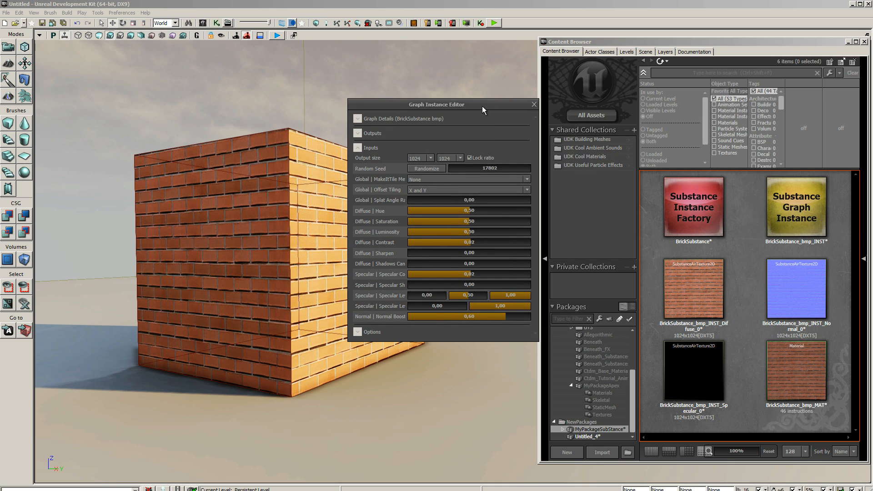
left_click(534, 104)
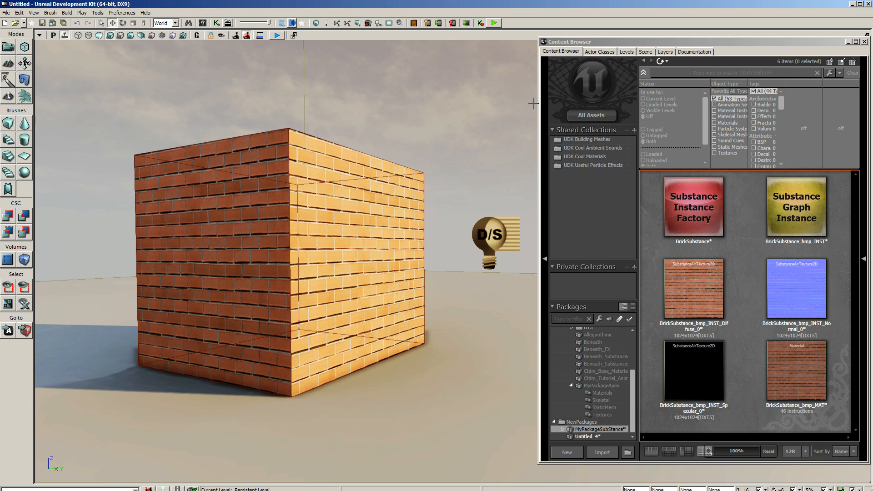
right_click(594, 429)
left_click(617, 435)
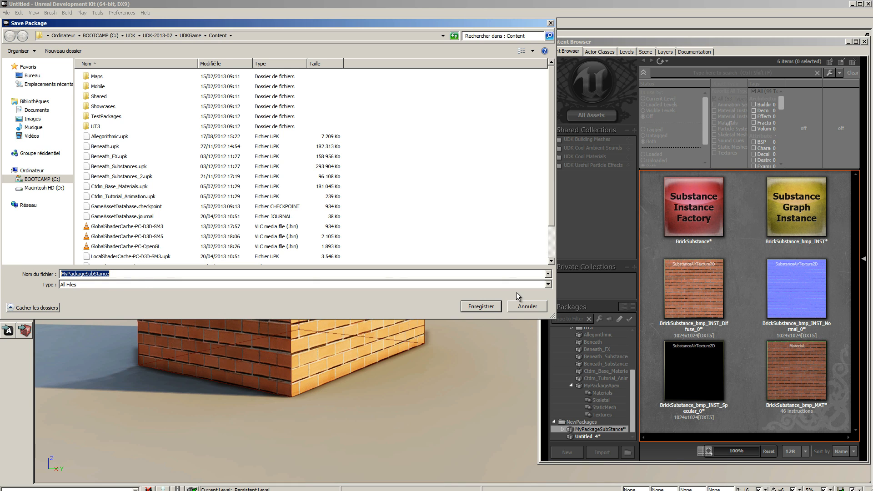
left_click(482, 305)
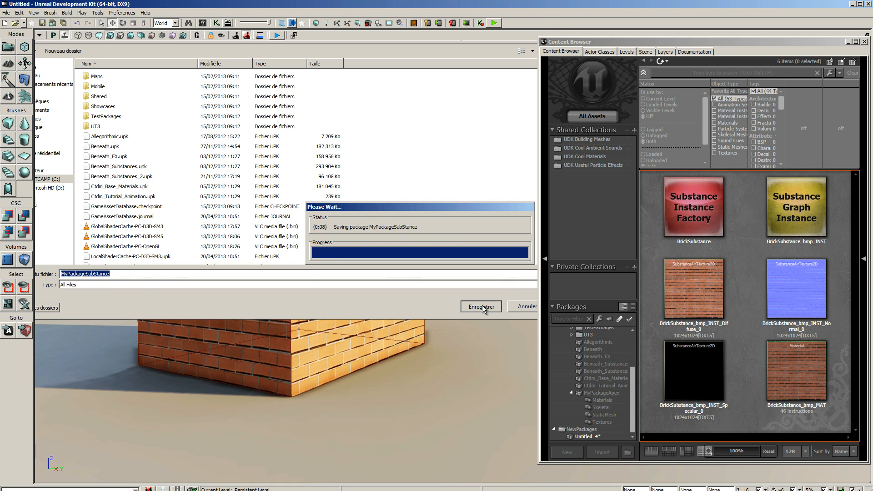